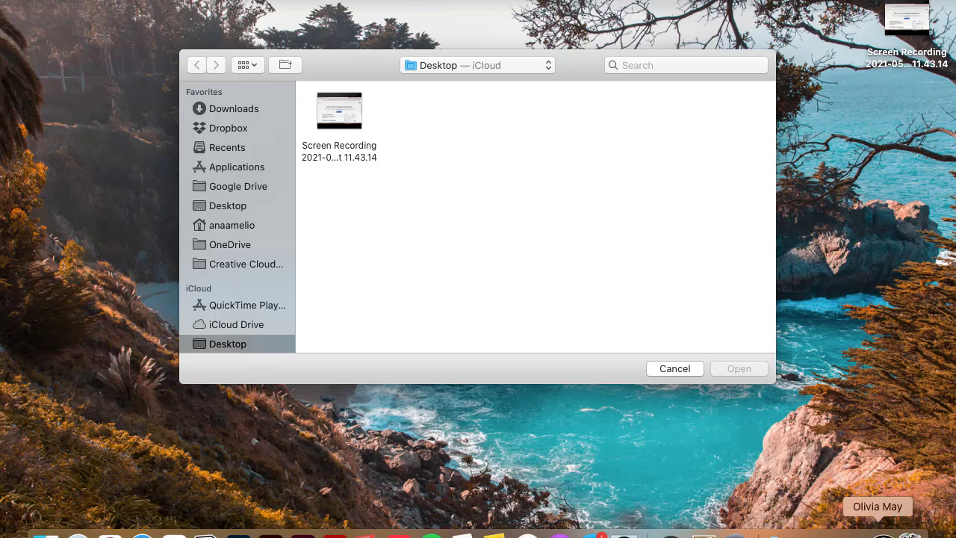
Cancel the QuickTime file dialog to get back to the Olivia May Squarespace editor in Chrome.
{"action": "left_click", "coordinate": [850, 528]}
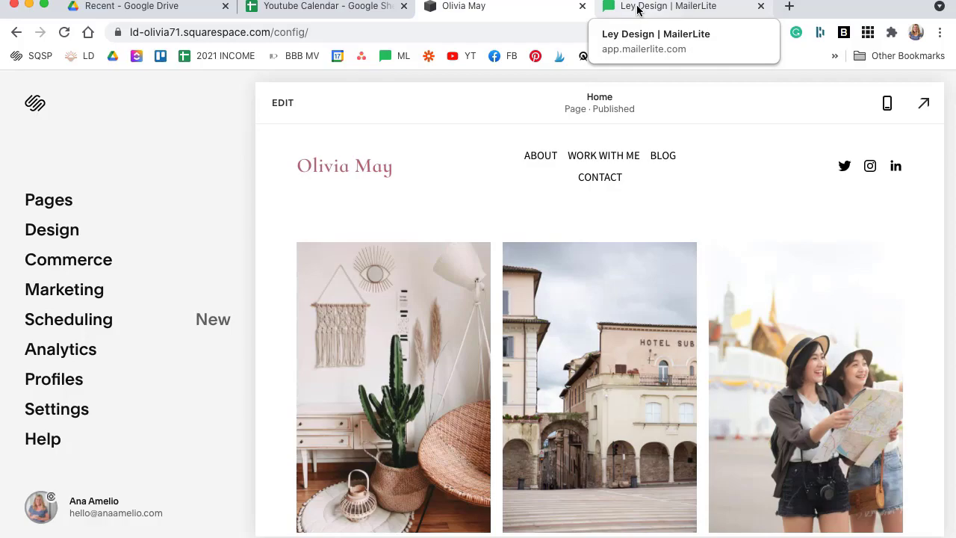
In MailerLite, open the Integrations page from the Ley Design account menu.
{"action": "left_click", "coordinate": [637, 10]}
{"action": "scroll", "coordinate": [660, 229], "scroll_direction": "up", "scroll_amount": 2}
{"action": "scroll", "coordinate": [672, 229], "scroll_direction": "up", "scroll_amount": 8}
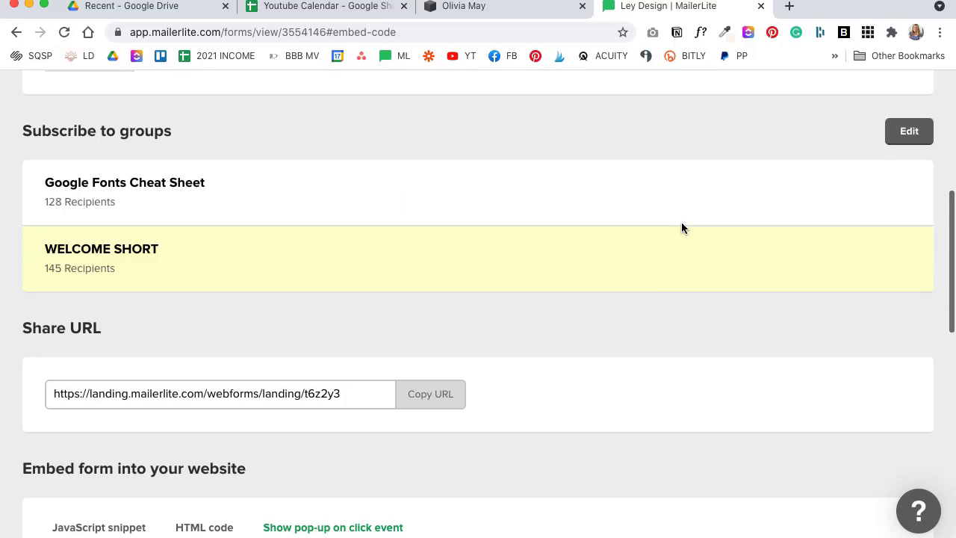
{"action": "scroll", "coordinate": [710, 220], "scroll_direction": "up", "scroll_amount": 5}
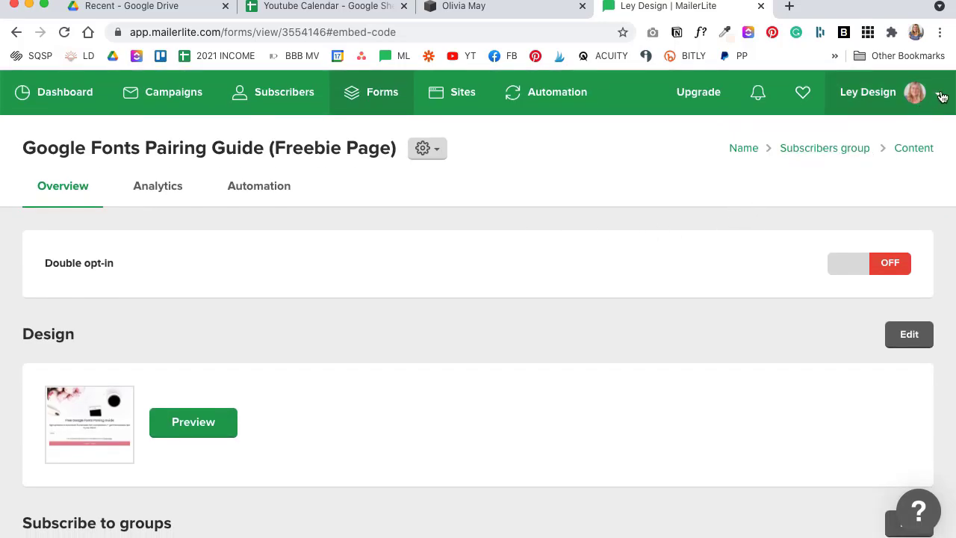
{"action": "left_click", "coordinate": [940, 93]}
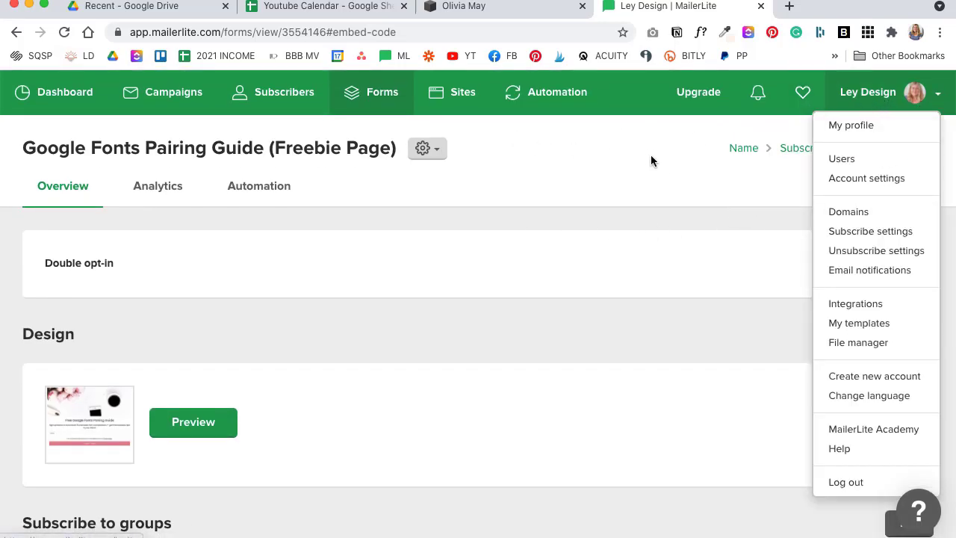
{"action": "left_click", "coordinate": [887, 305]}
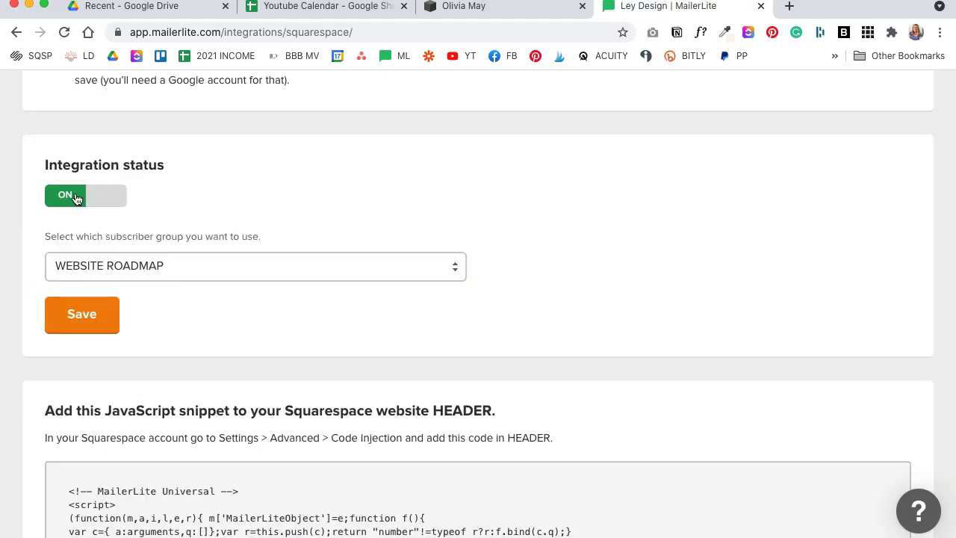
Keep WEBSITE ROADMAP as the Squarespace integration group and select the JavaScript header snippet.
{"action": "left_click", "coordinate": [224, 268]}
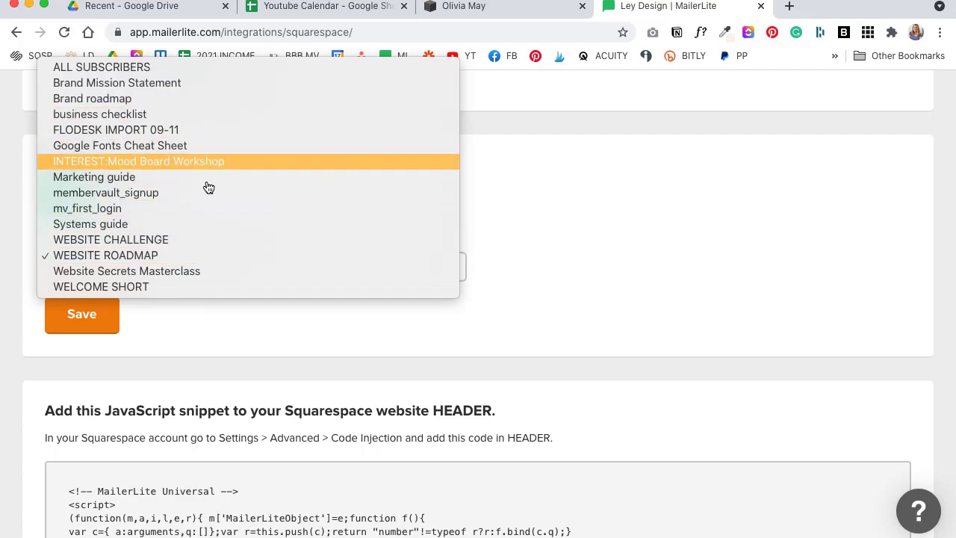
{"action": "left_click", "coordinate": [316, 351]}
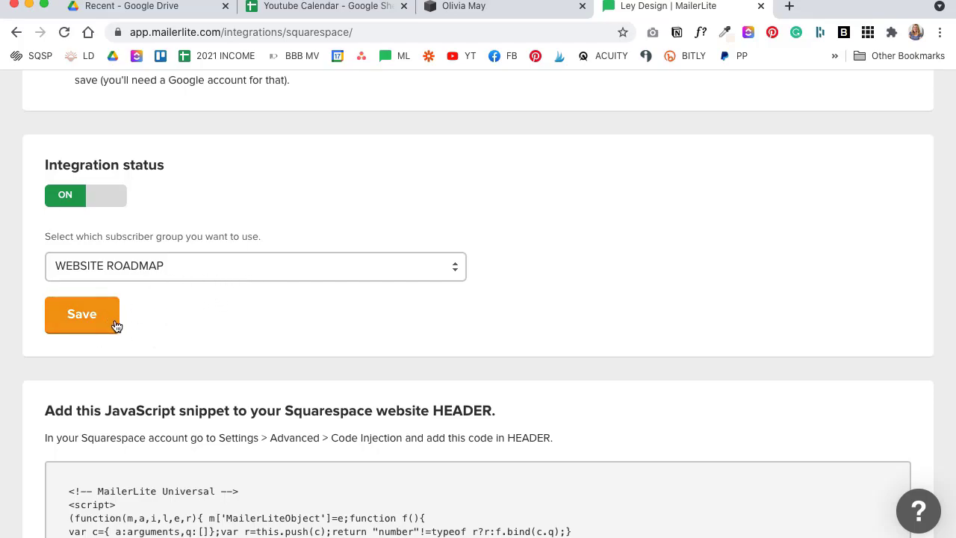
{"action": "scroll", "coordinate": [198, 314], "scroll_direction": "down", "scroll_amount": 1}
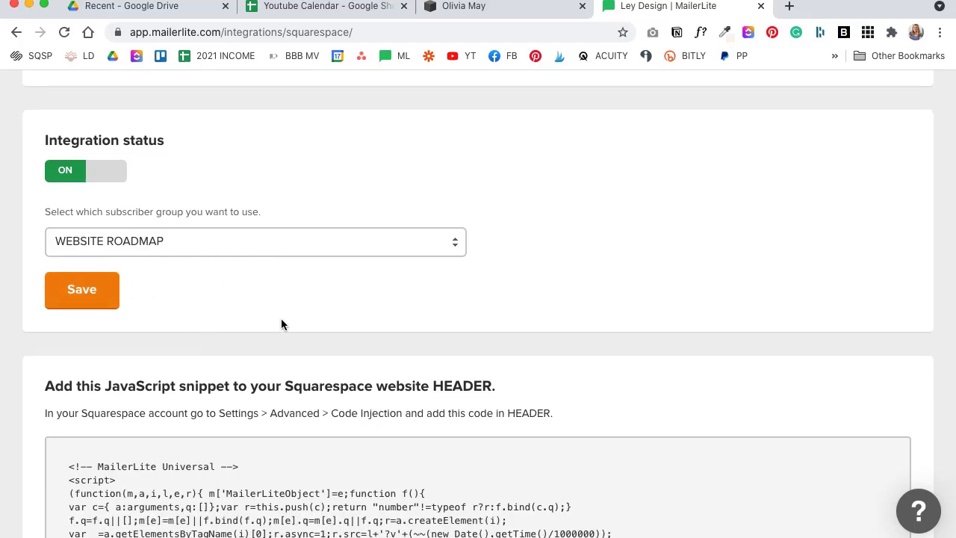
{"action": "scroll", "coordinate": [282, 318], "scroll_direction": "down", "scroll_amount": 5}
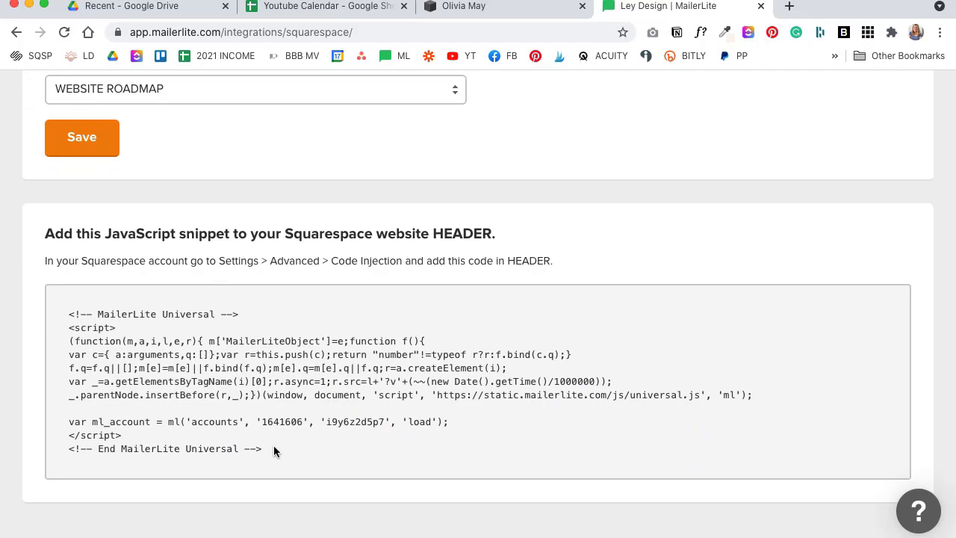
{"action": "left_click_drag", "start_coordinate": [283, 449], "coordinate": [40, 300]}
{"action": "key", "text": "ctrl+c"}
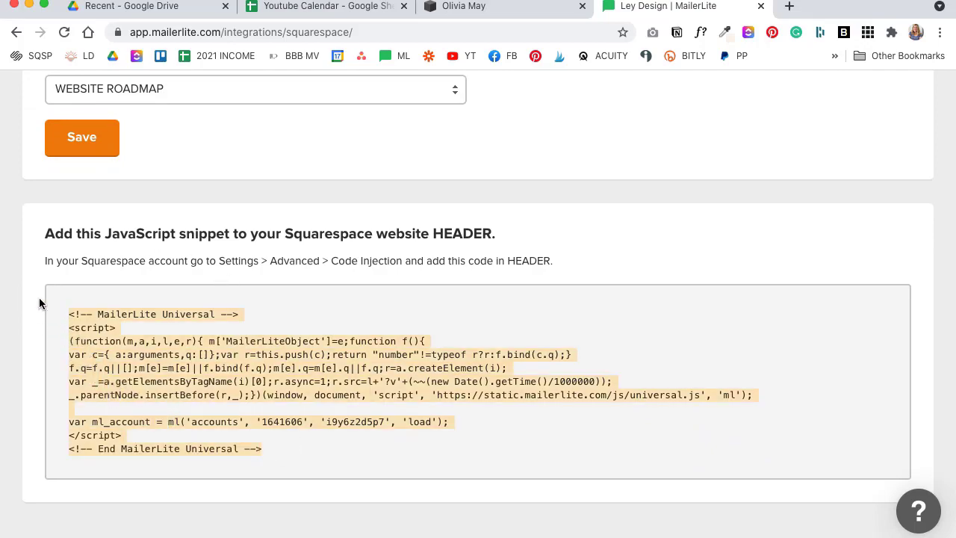
Paste the MailerLite Universal script into Squarespace's Advanced > Code Injection HEADER and save.
{"action": "left_click", "coordinate": [476, 9]}
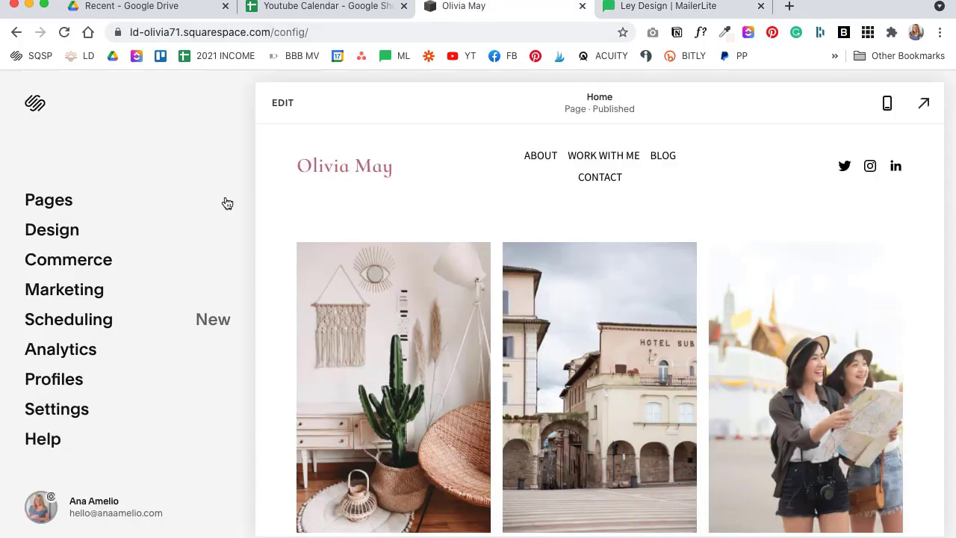
{"action": "left_click", "coordinate": [71, 413]}
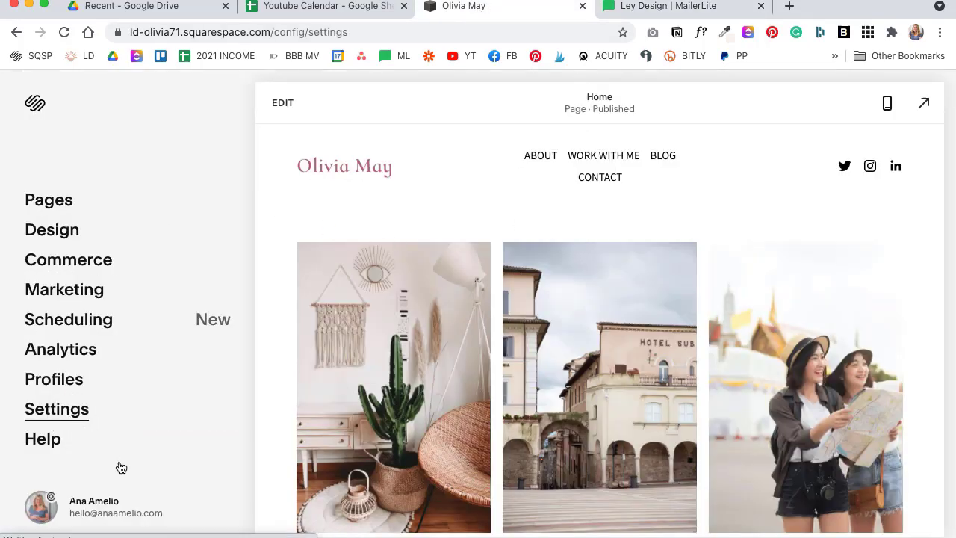
{"action": "scroll", "coordinate": [112, 373], "scroll_direction": "down", "scroll_amount": 3}
{"action": "left_click", "coordinate": [54, 469]}
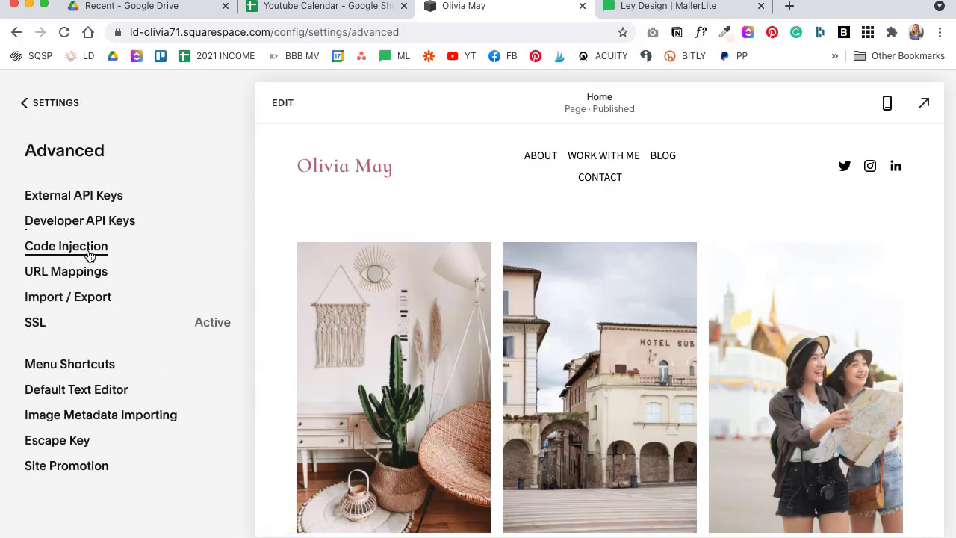
{"action": "left_click", "coordinate": [71, 245]}
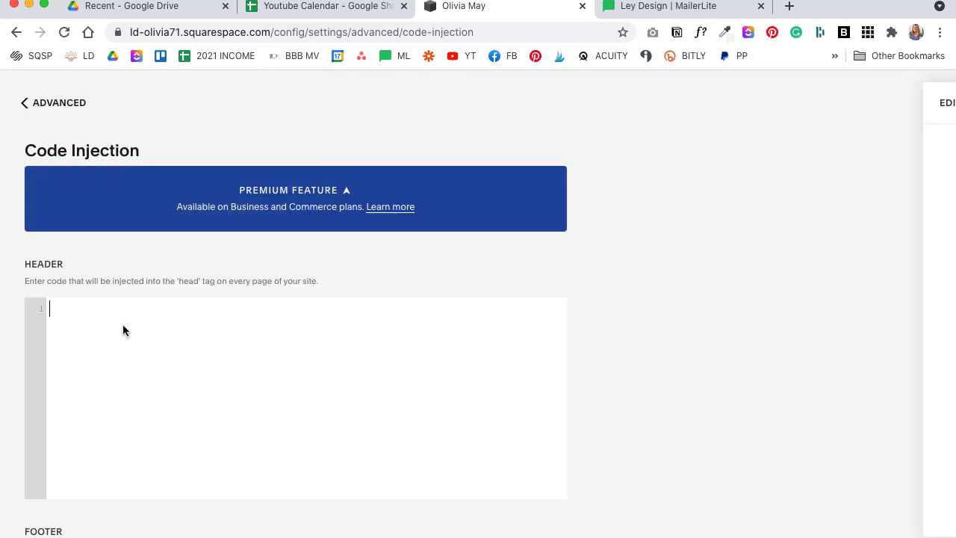
{"action": "key", "text": "ctrl+v"}
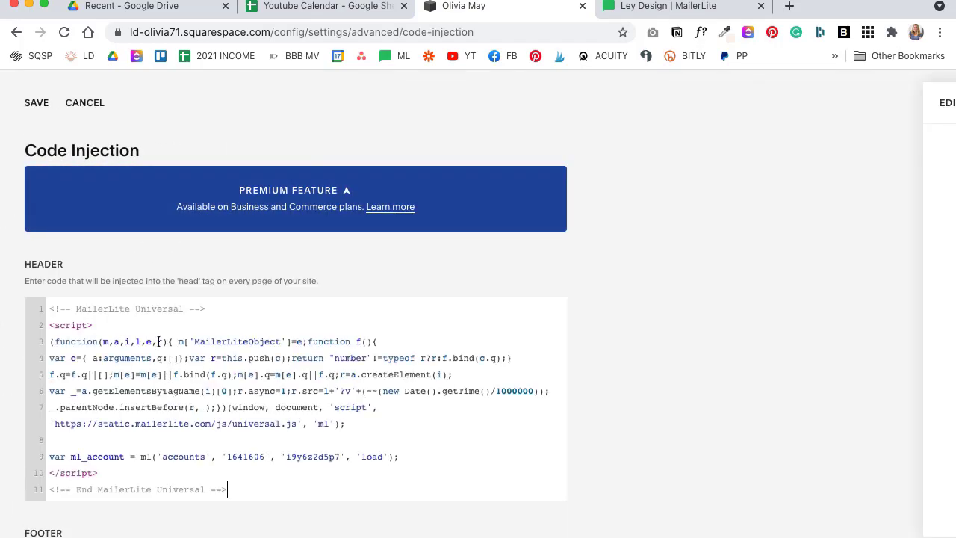
{"action": "left_click", "coordinate": [34, 103]}
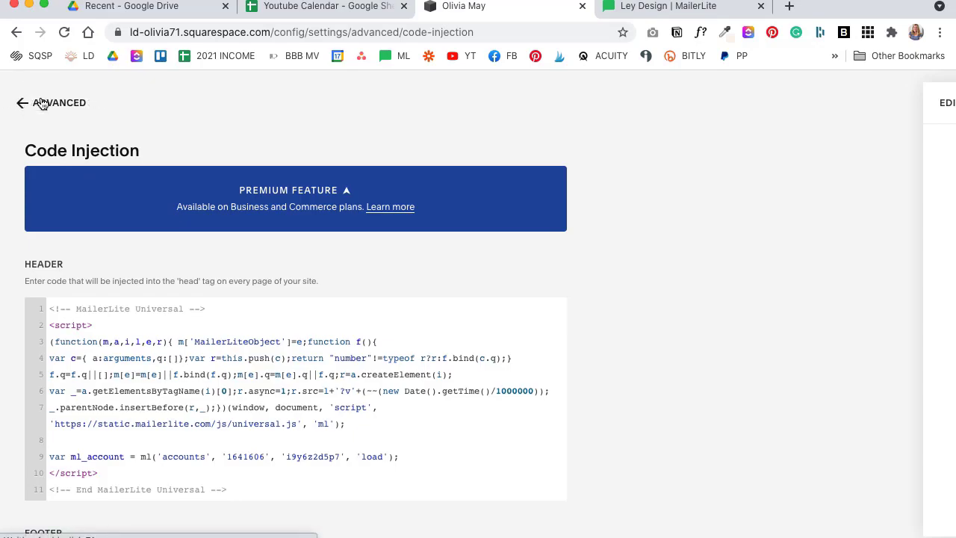
Leave Code Injection, dismiss the Ultimate DIY Website Roadmap popup, and return to the main site menu.
{"action": "left_click", "coordinate": [41, 103]}
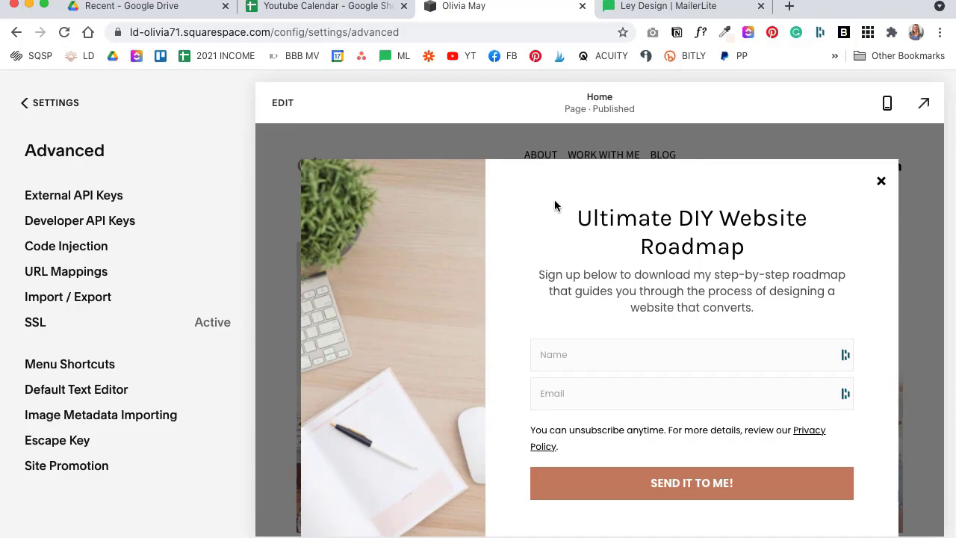
{"action": "scroll", "coordinate": [485, 271], "scroll_direction": "down", "scroll_amount": 2}
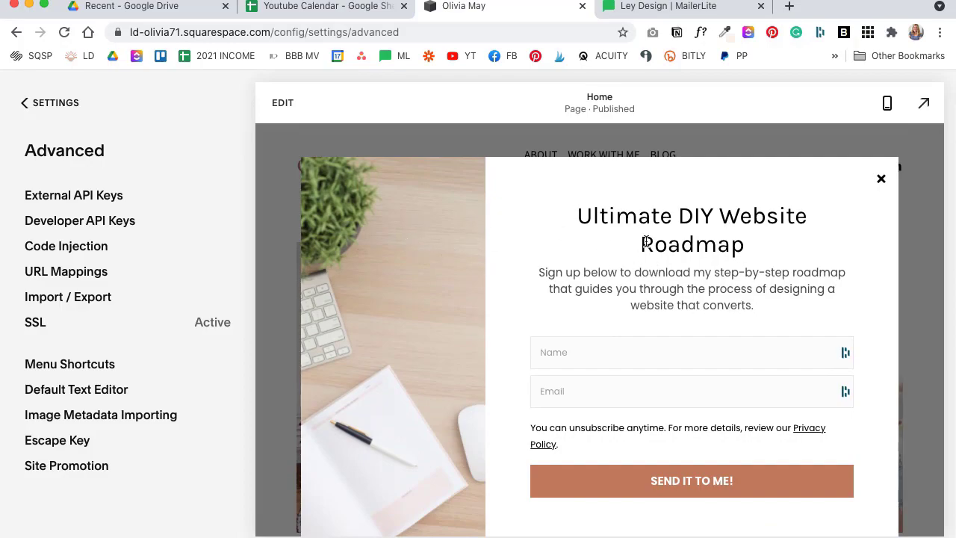
{"action": "left_click", "coordinate": [882, 180]}
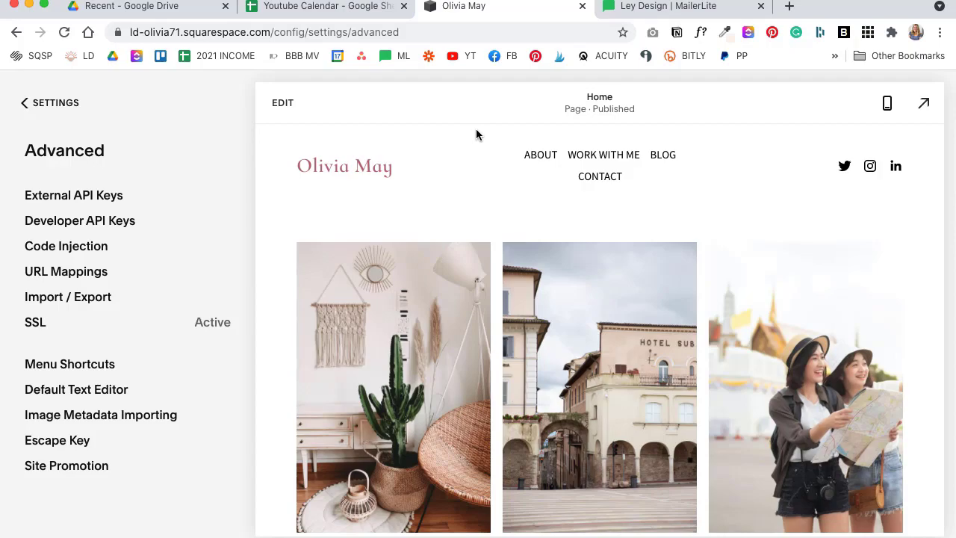
{"action": "left_click", "coordinate": [28, 102]}
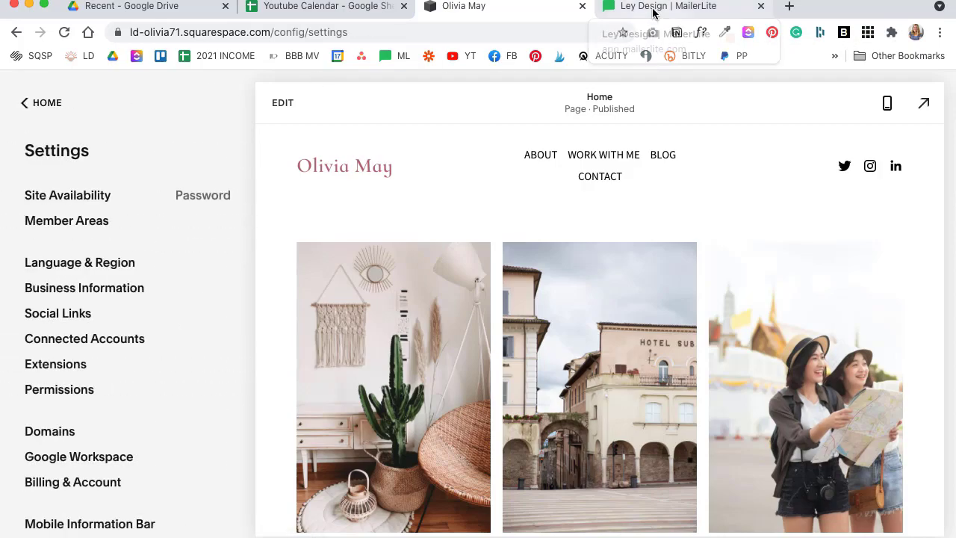
{"action": "left_click", "coordinate": [22, 104]}
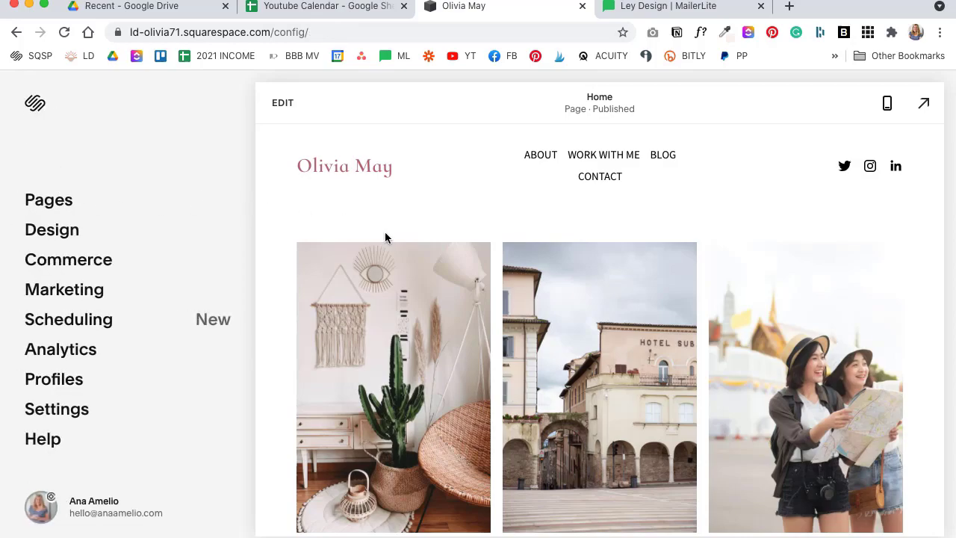
Scroll through the homepage preview and open it in the page editor.
{"action": "scroll", "coordinate": [385, 238], "scroll_direction": "down", "scroll_amount": 2}
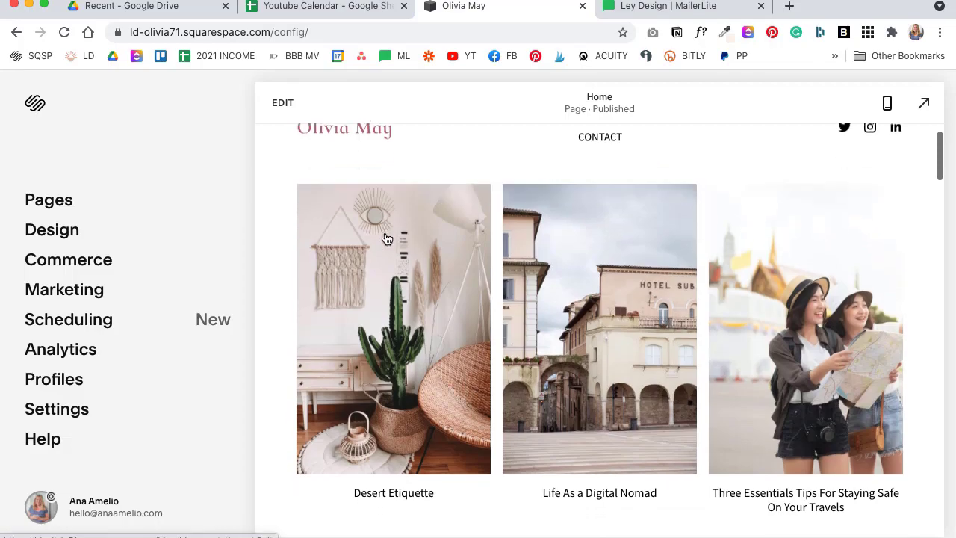
{"action": "scroll", "coordinate": [385, 237], "scroll_direction": "down", "scroll_amount": 3}
{"action": "scroll", "coordinate": [385, 237], "scroll_direction": "down", "scroll_amount": 4}
{"action": "scroll", "coordinate": [387, 239], "scroll_direction": "up", "scroll_amount": 1}
{"action": "scroll", "coordinate": [387, 239], "scroll_direction": "up", "scroll_amount": 3}
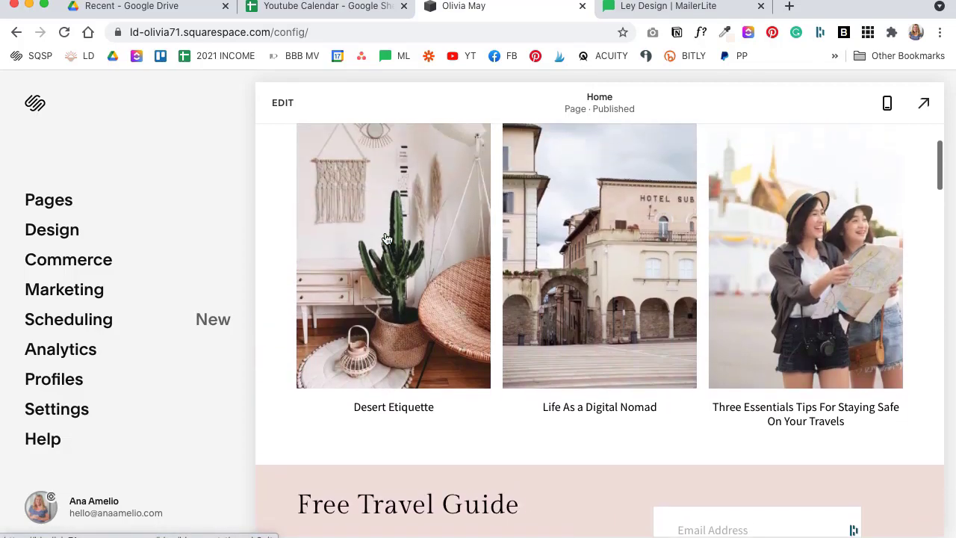
{"action": "scroll", "coordinate": [511, 412], "scroll_direction": "down", "scroll_amount": 2}
{"action": "scroll", "coordinate": [484, 416], "scroll_direction": "down", "scroll_amount": 1}
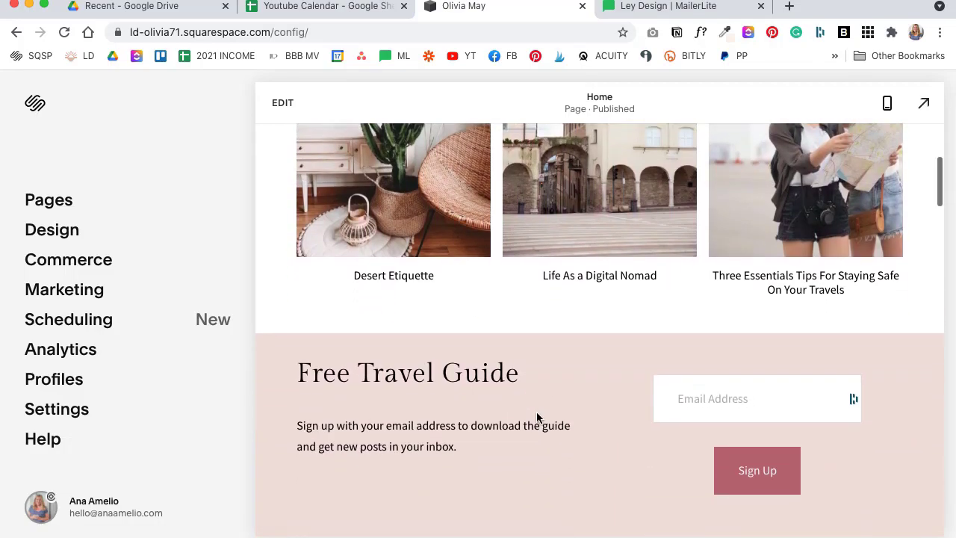
{"action": "left_click", "coordinate": [283, 102]}
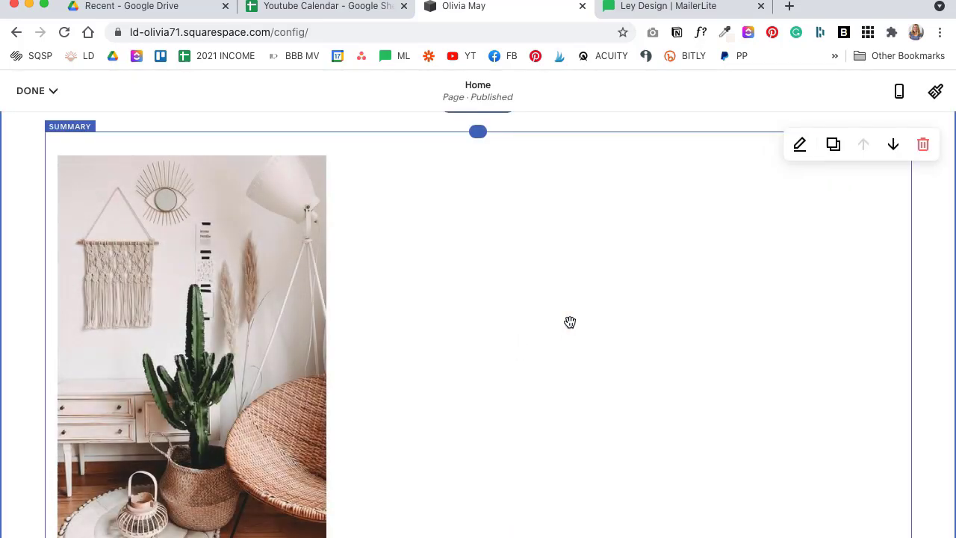
Open the settings of the Free Travel Guide newsletter block on the homepage.
{"action": "scroll", "coordinate": [570, 322], "scroll_direction": "up", "scroll_amount": 1}
{"action": "scroll", "coordinate": [620, 269], "scroll_direction": "up", "scroll_amount": 5}
{"action": "left_click", "coordinate": [665, 224]}
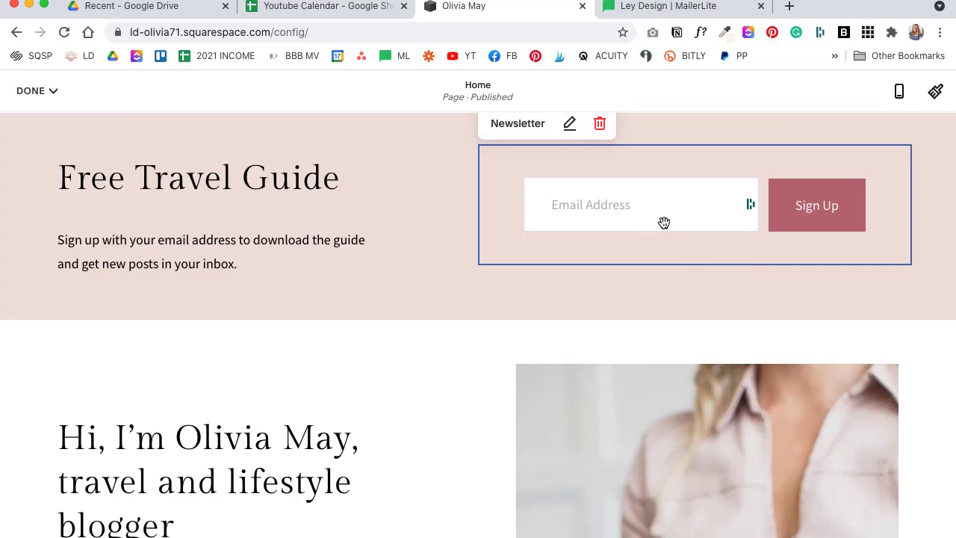
{"action": "left_click", "coordinate": [572, 129]}
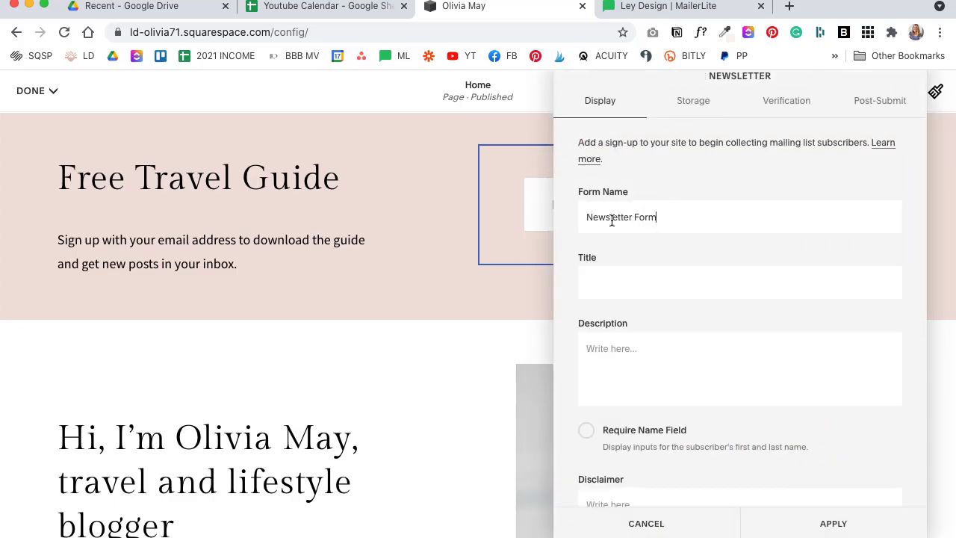
Rename the form from 'Newsletter Form' to 'Homepage top option -- Free Travel Guide'.
{"action": "left_click", "coordinate": [671, 217]}
{"action": "left_click_drag", "start_coordinate": [671, 217], "coordinate": [568, 219]}
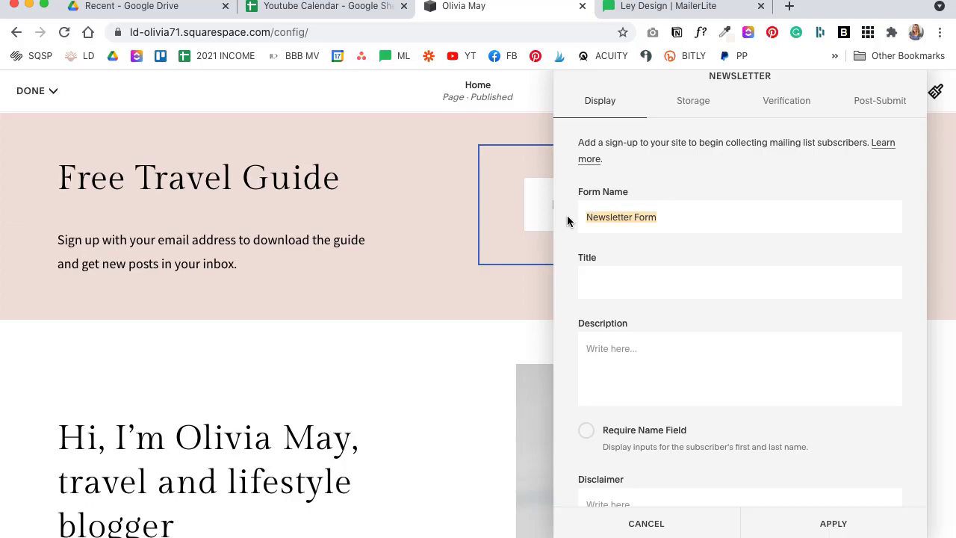
{"action": "type", "text": "Ho"}
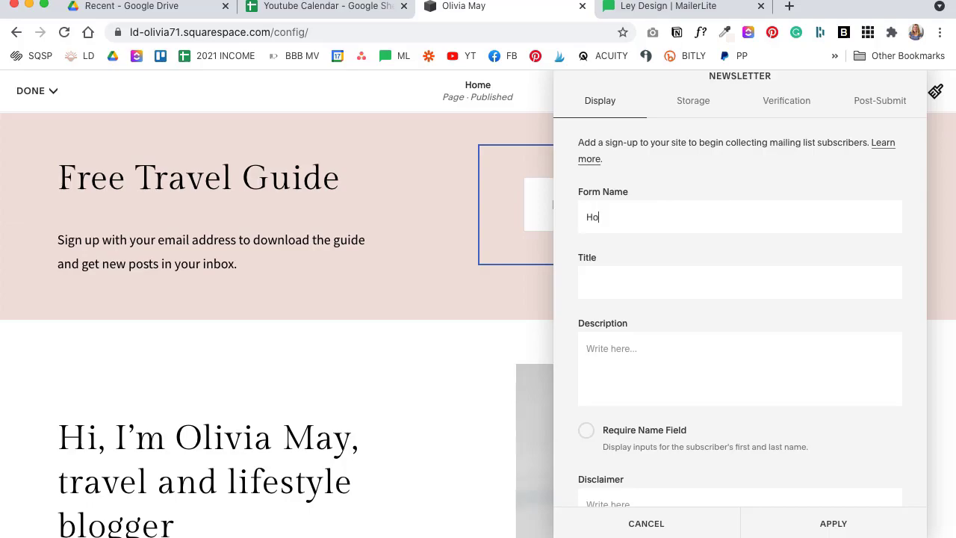
{"action": "type", "text": "mepage top option"}
{"action": "type", "text": " --"}
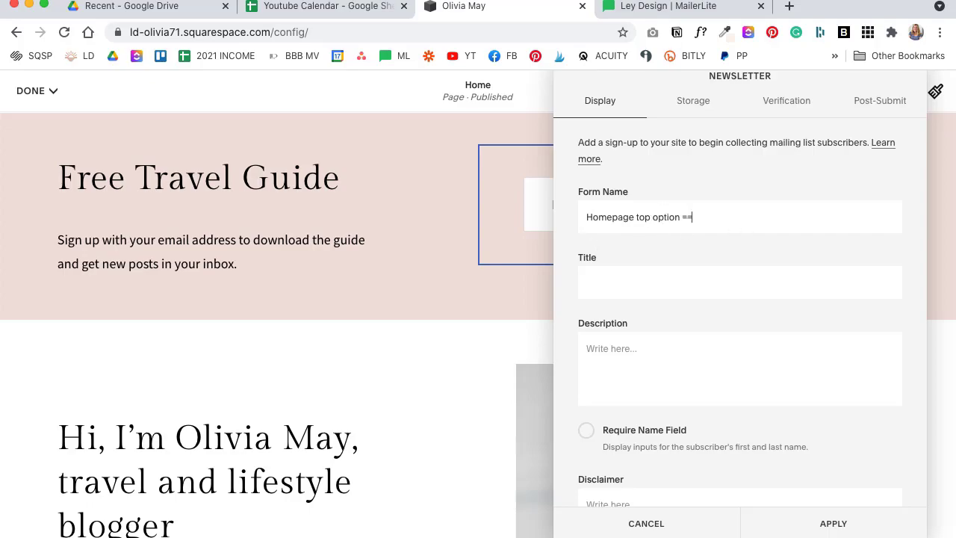
{"action": "key", "text": "BackSpace"}
{"action": "key", "text": "BackSpace"}
{"action": "key", "text": "BackSpace"}
{"action": "type", "text": "-- F"}
{"action": "type", "text": "ree Travel Guide"}
{"action": "scroll", "coordinate": [621, 229], "scroll_direction": "down", "scroll_amount": 1}
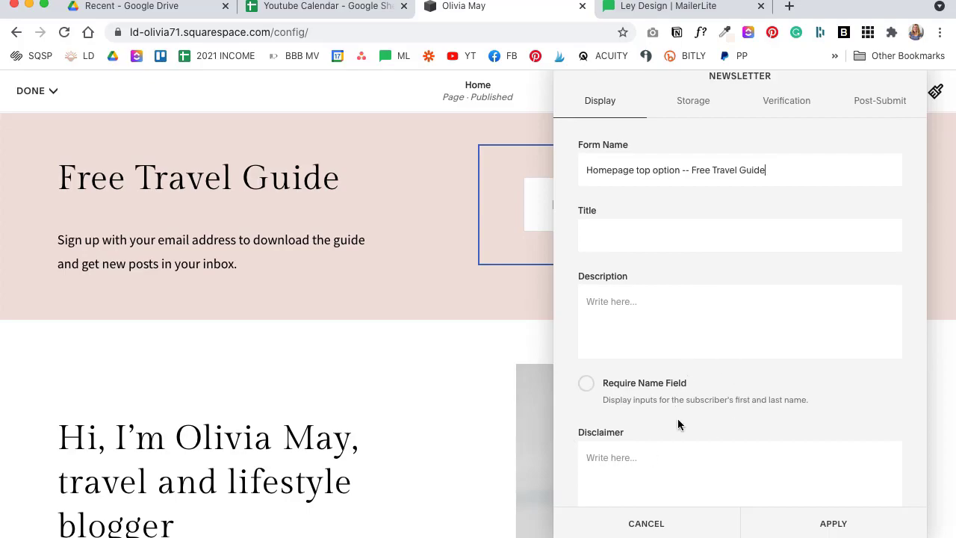
{"action": "scroll", "coordinate": [678, 418], "scroll_direction": "up", "scroll_amount": 1}
In the form's Storage settings, disconnect Squarespace Email Campaigns and reveal other services.
{"action": "left_click", "coordinate": [696, 105]}
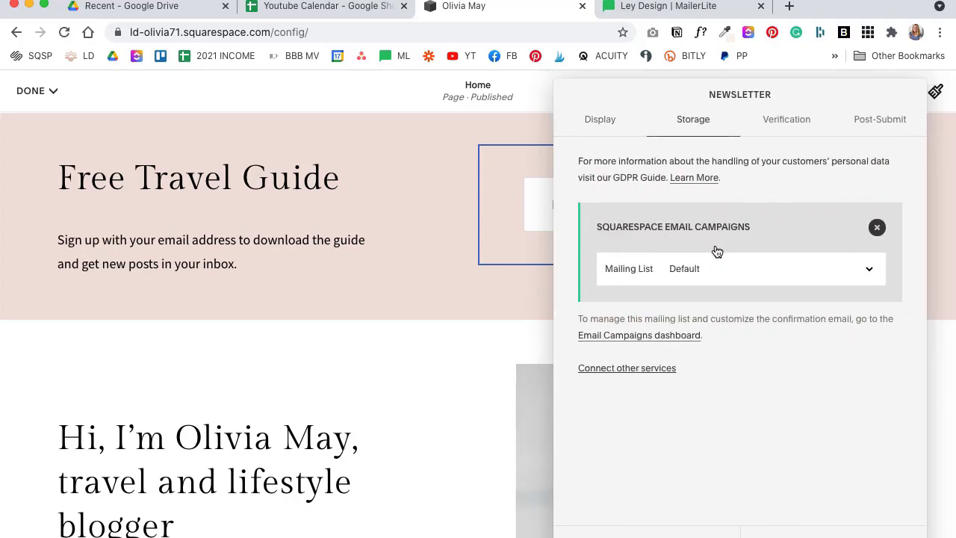
{"action": "left_click", "coordinate": [875, 227]}
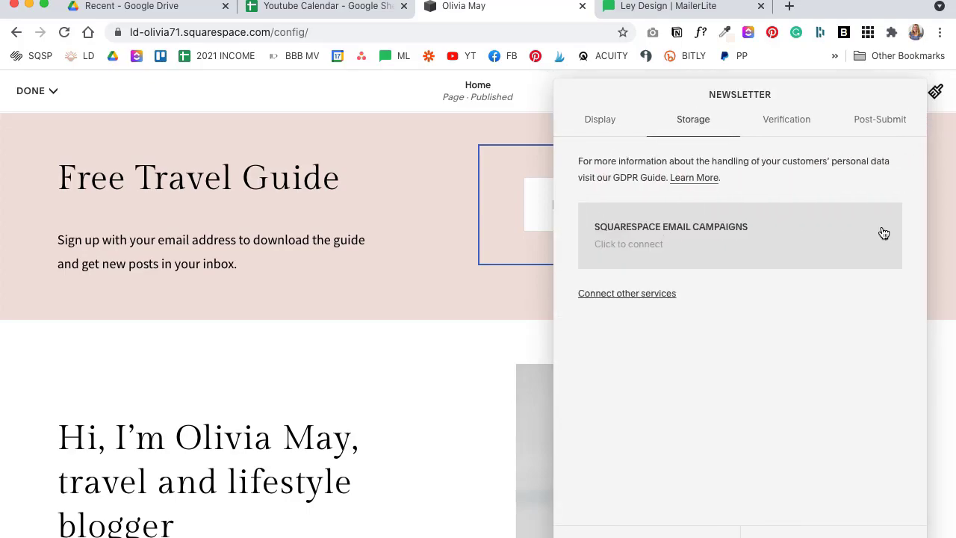
{"action": "left_click", "coordinate": [654, 300]}
{"action": "scroll", "coordinate": [717, 335], "scroll_direction": "down", "scroll_amount": 1}
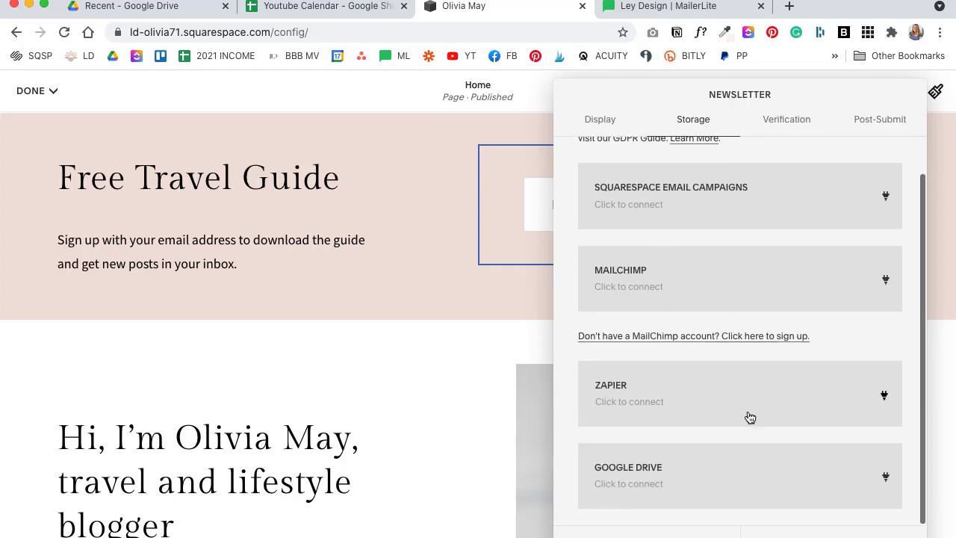
Connect Google Drive, allow access, and name the spreadsheet 'Homepage Top Option - Free Travel Guide'.
{"action": "left_click", "coordinate": [742, 480]}
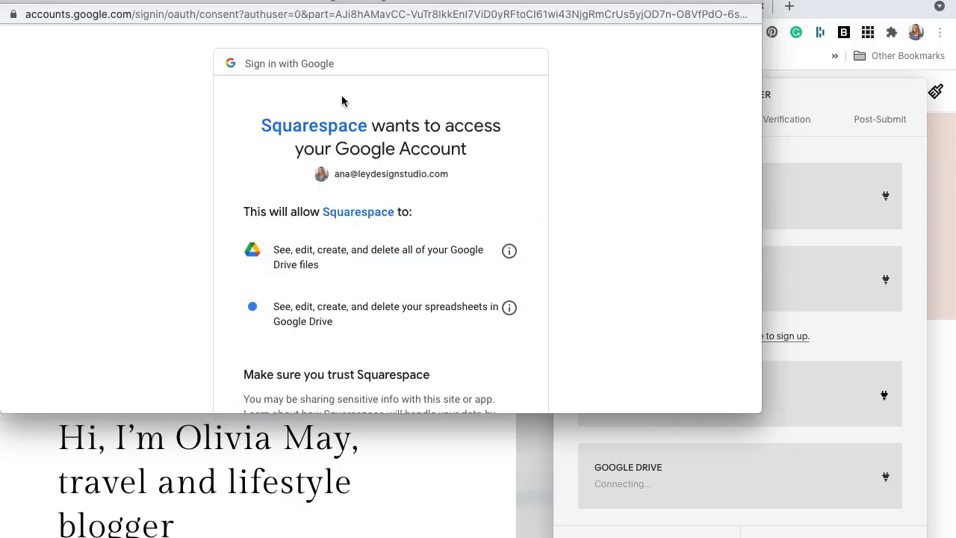
{"action": "scroll", "coordinate": [398, 210], "scroll_direction": "down", "scroll_amount": 3}
{"action": "left_click", "coordinate": [487, 379]}
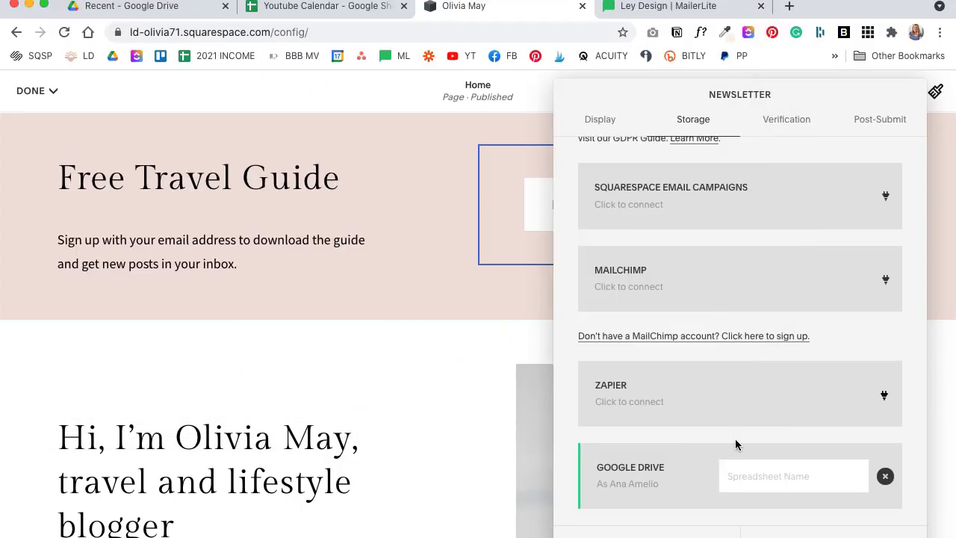
{"action": "left_click", "coordinate": [738, 476]}
{"action": "type", "text": "Homepa"}
{"action": "type", "text": "ge Top Option -"}
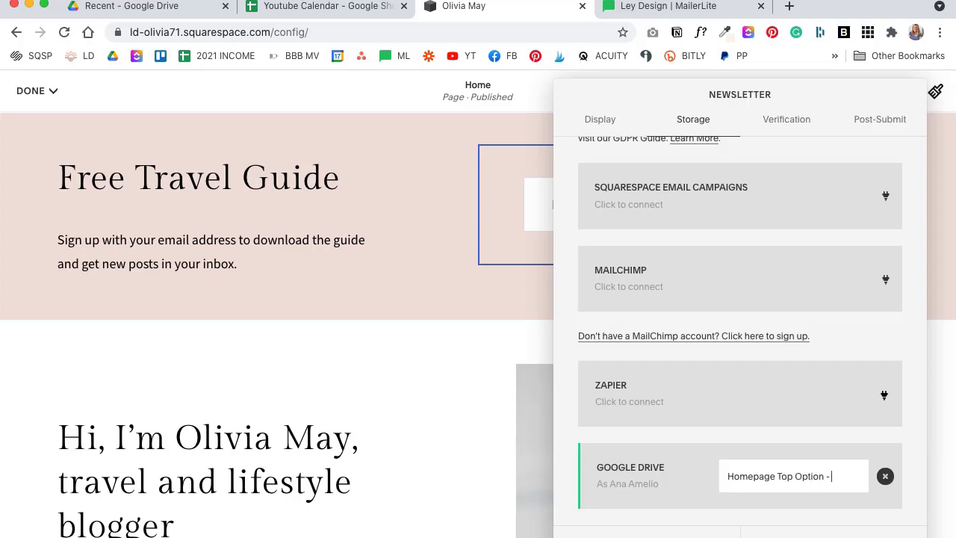
{"action": "type", "text": " Free Travel Guide"}
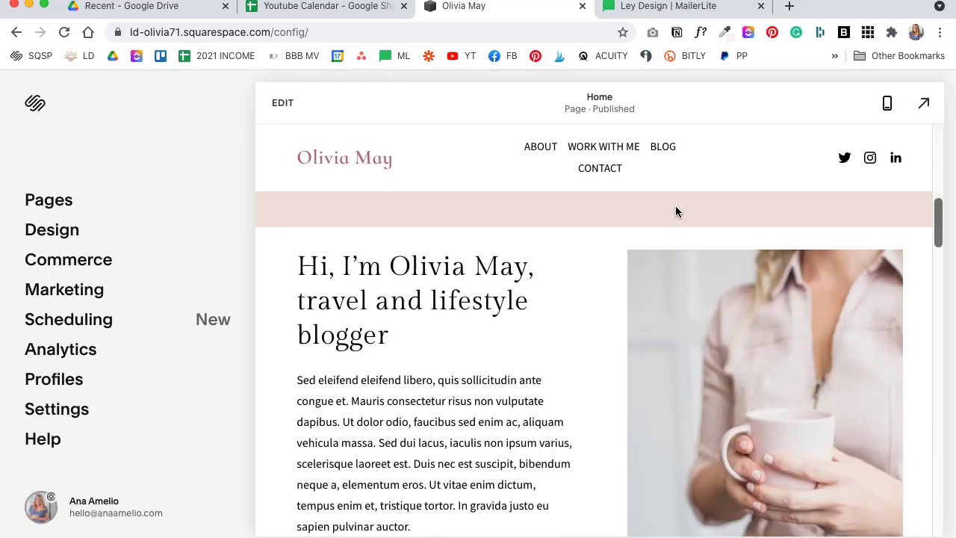
Load the live site in a private browser window and dismiss the roadmap popup.
{"action": "scroll", "coordinate": [676, 206], "scroll_direction": "up", "scroll_amount": 4}
{"action": "scroll", "coordinate": [677, 209], "scroll_direction": "up", "scroll_amount": 2}
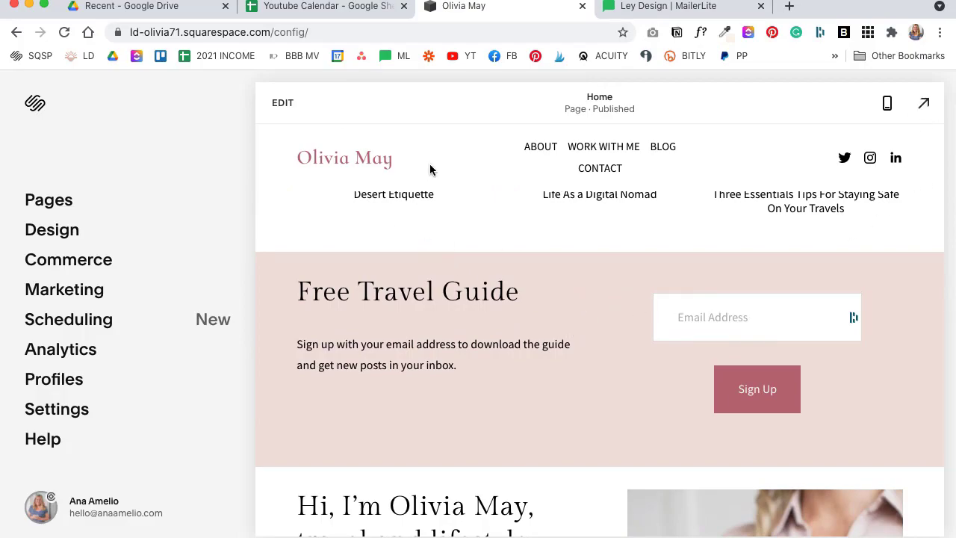
{"action": "left_click", "coordinate": [267, 34]}
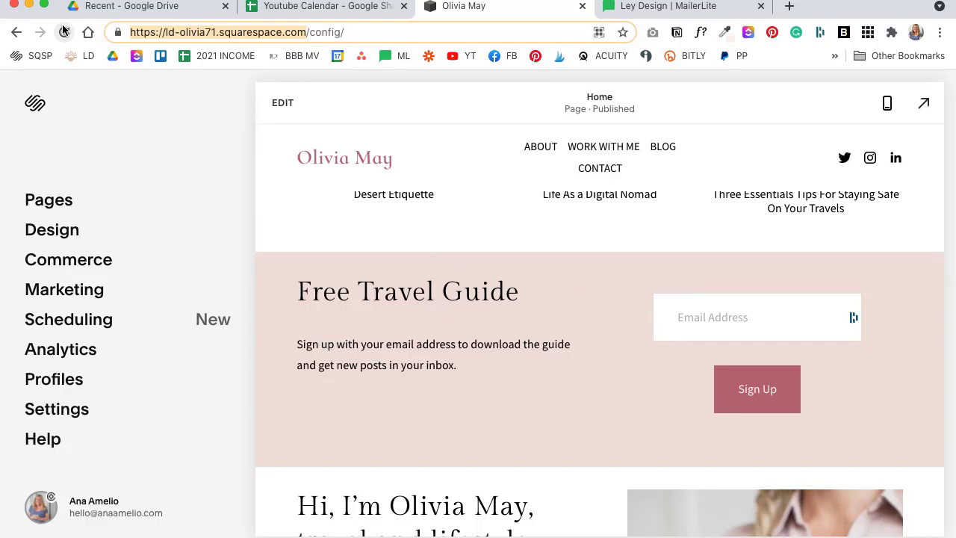
{"action": "key", "text": "super+shift+n"}
{"action": "type", "text": "https://ld-olivia71.squarespace.com/"}
{"action": "key", "text": "Return"}
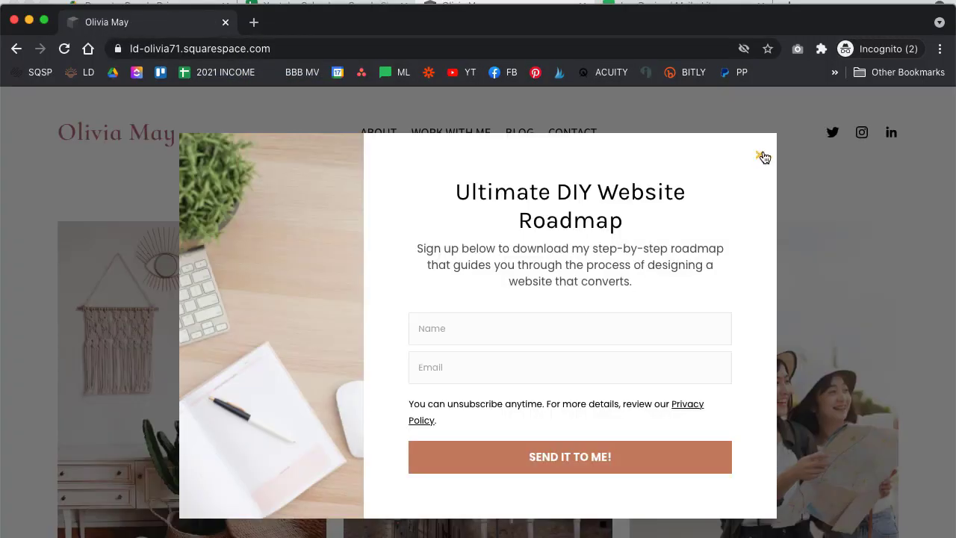
{"action": "left_click", "coordinate": [759, 153]}
Autofill a saved test email into the Free Travel Guide signup field.
{"action": "scroll", "coordinate": [513, 305], "scroll_direction": "down", "scroll_amount": 3}
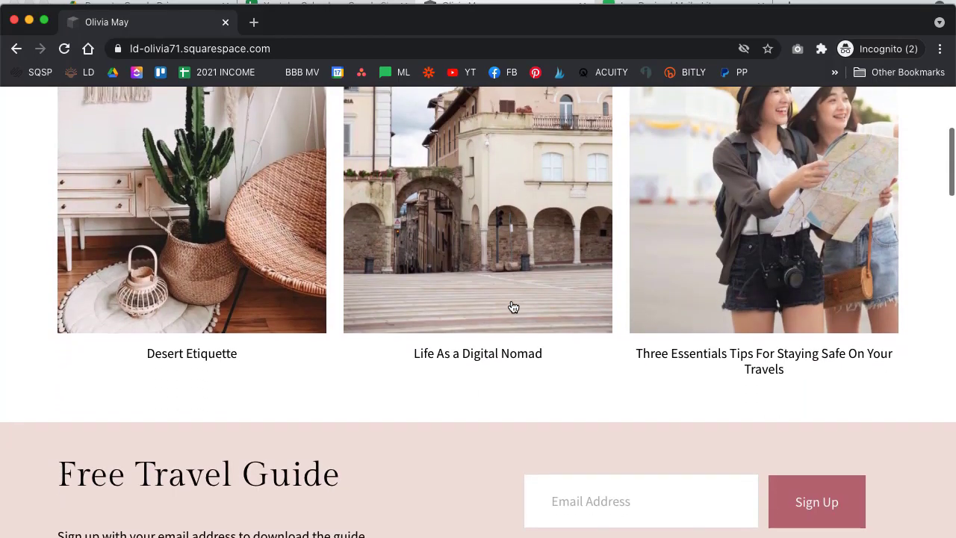
{"action": "scroll", "coordinate": [513, 306], "scroll_direction": "down", "scroll_amount": 2}
{"action": "left_click", "coordinate": [615, 329]}
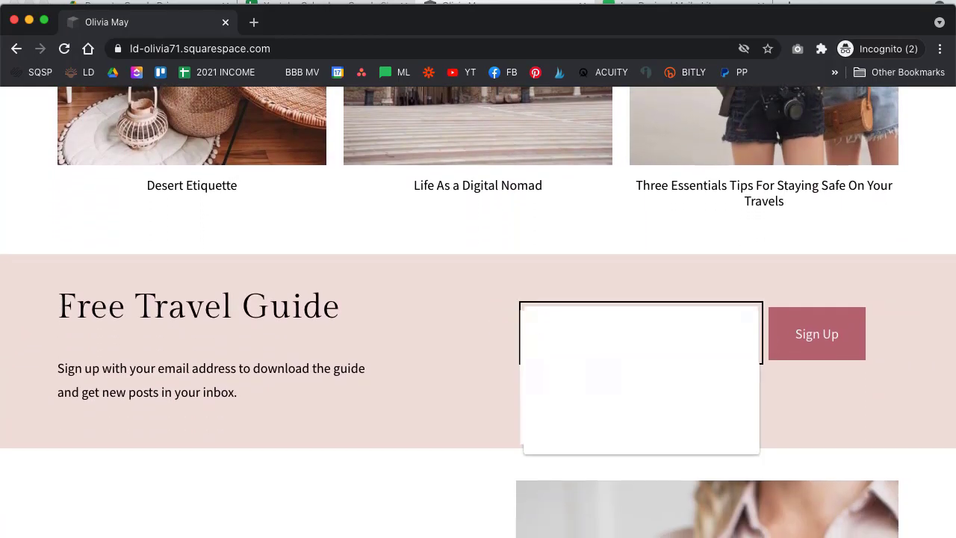
{"action": "key", "text": "Down"}
{"action": "key", "text": "Return"}
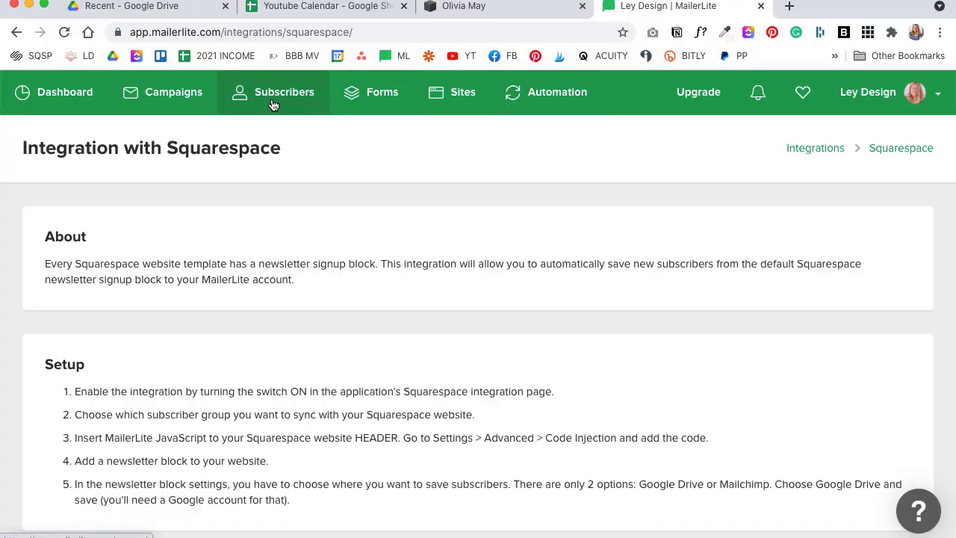
Check MailerLite's OLIVIA DEMO group shows the single test subscriber, then return to Squarespace.
{"action": "left_click", "coordinate": [273, 104]}
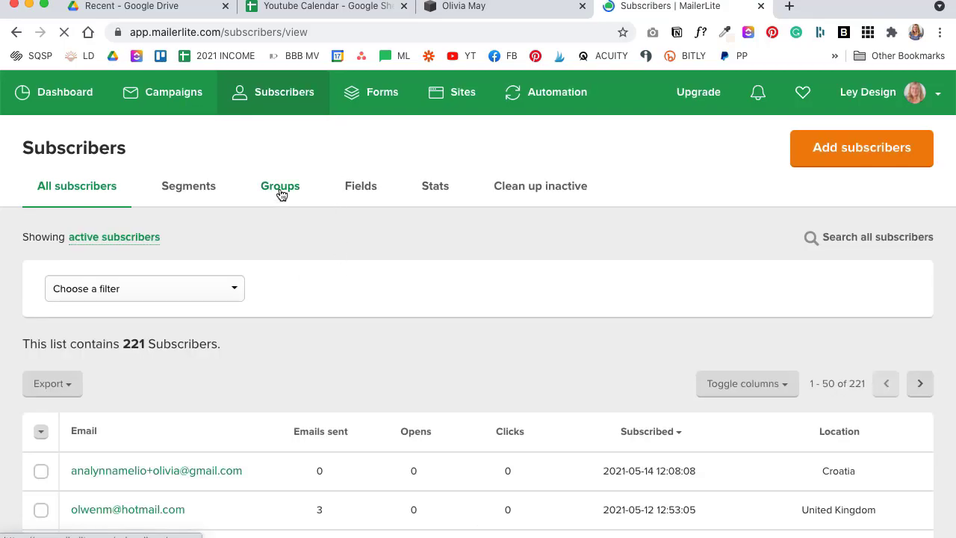
{"action": "left_click", "coordinate": [281, 193]}
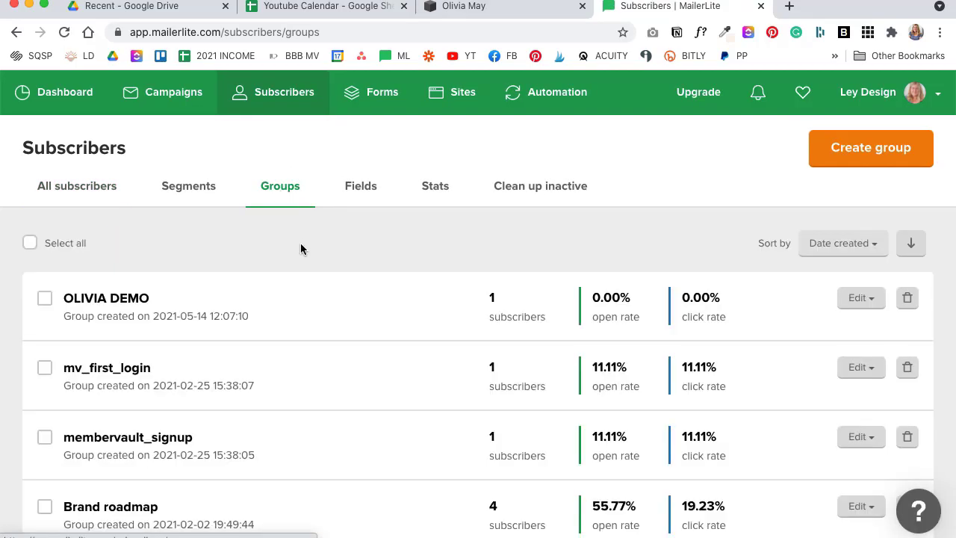
{"action": "left_click", "coordinate": [506, 329]}
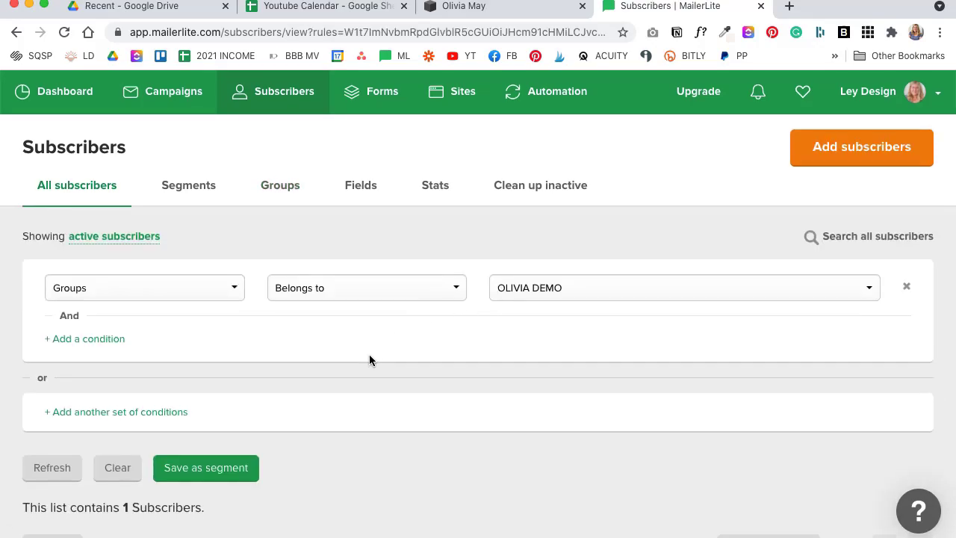
{"action": "scroll", "coordinate": [369, 360], "scroll_direction": "down", "scroll_amount": 5}
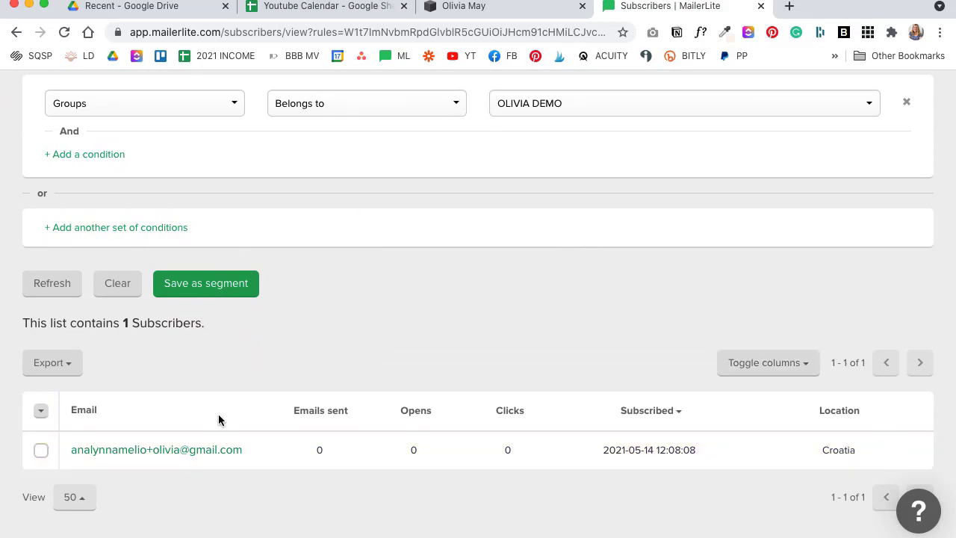
{"action": "left_click", "coordinate": [503, 10]}
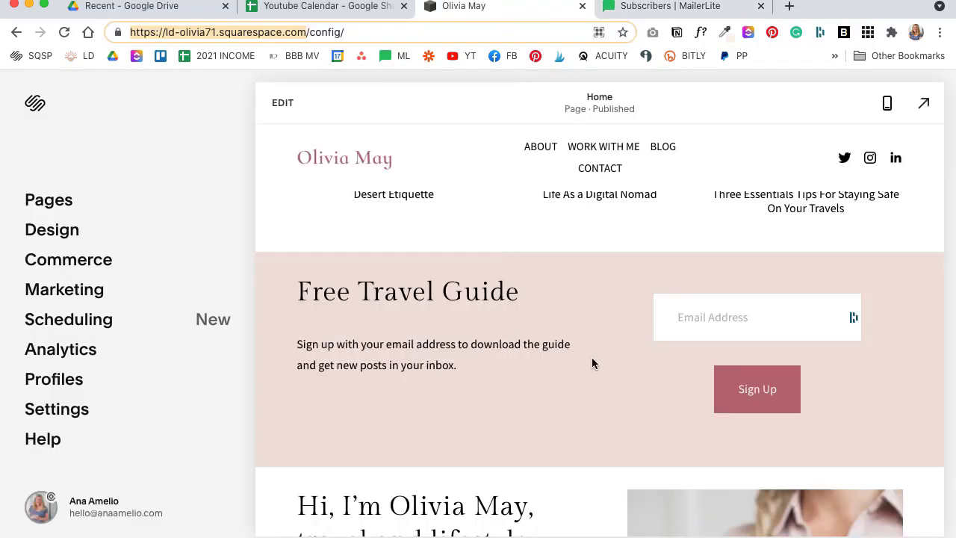